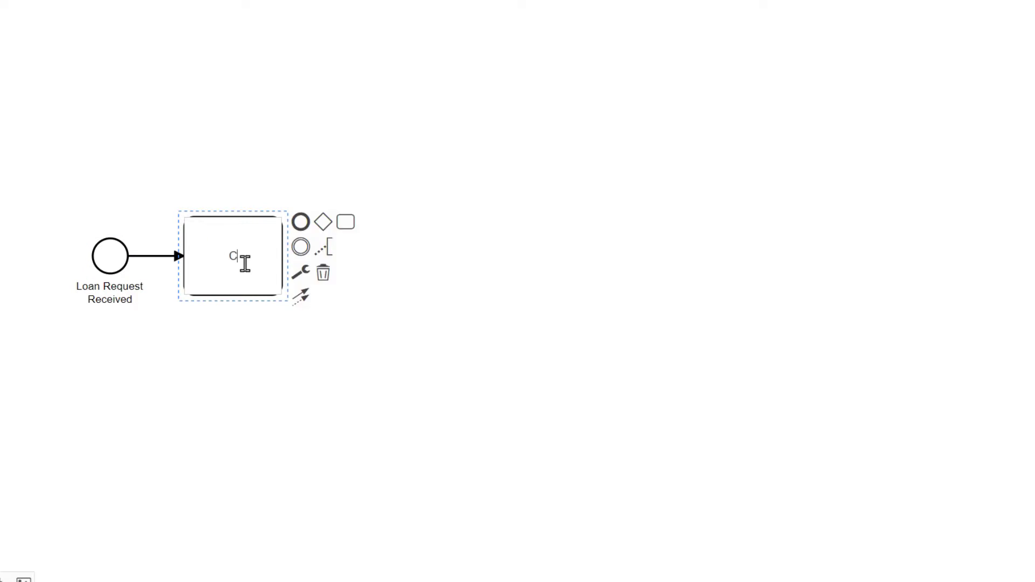
Step: Name the task 'Check Credit Score' and replace it with a collapsed sub-process
type("core")
left_click(289, 346)
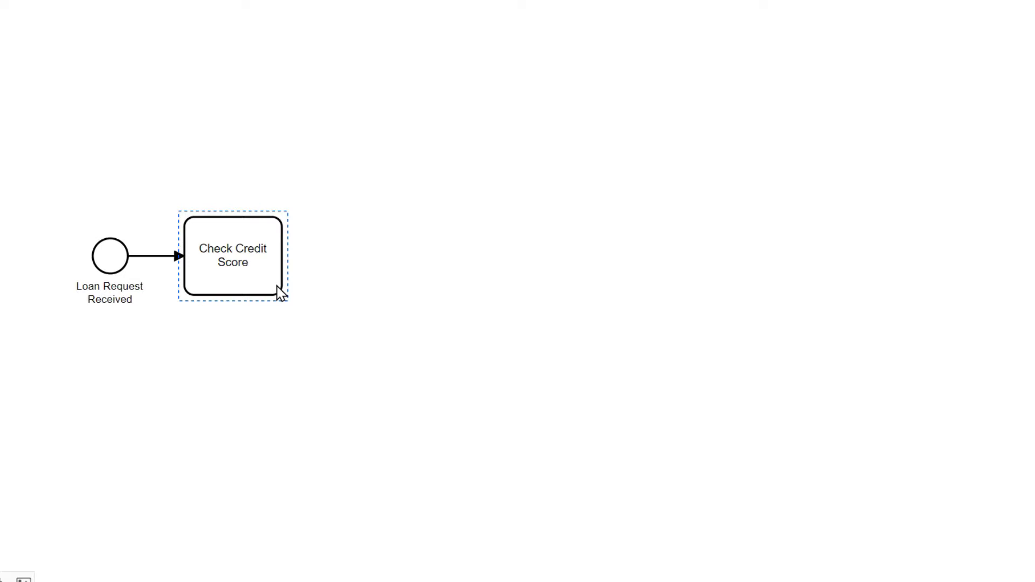
left_click(281, 294)
left_click(301, 271)
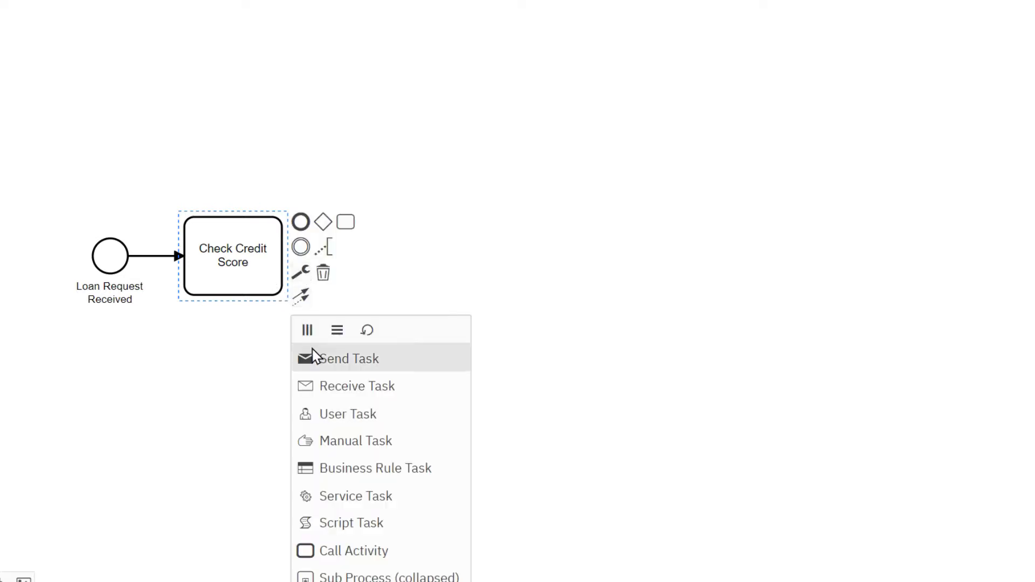
left_click(381, 575)
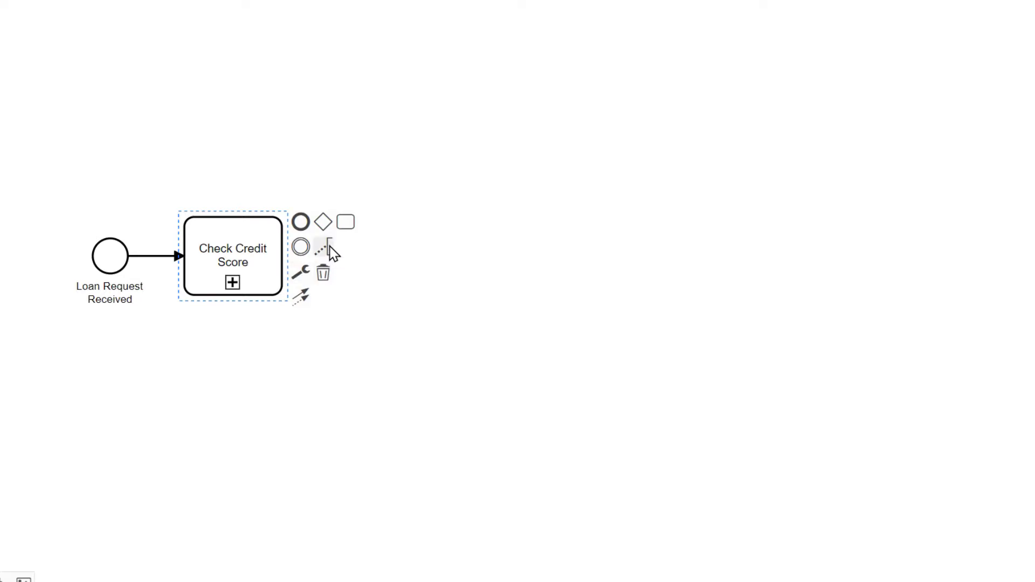
Step: Attach a text annotation reading 'returns true or false' to the sub-process
left_click(330, 251)
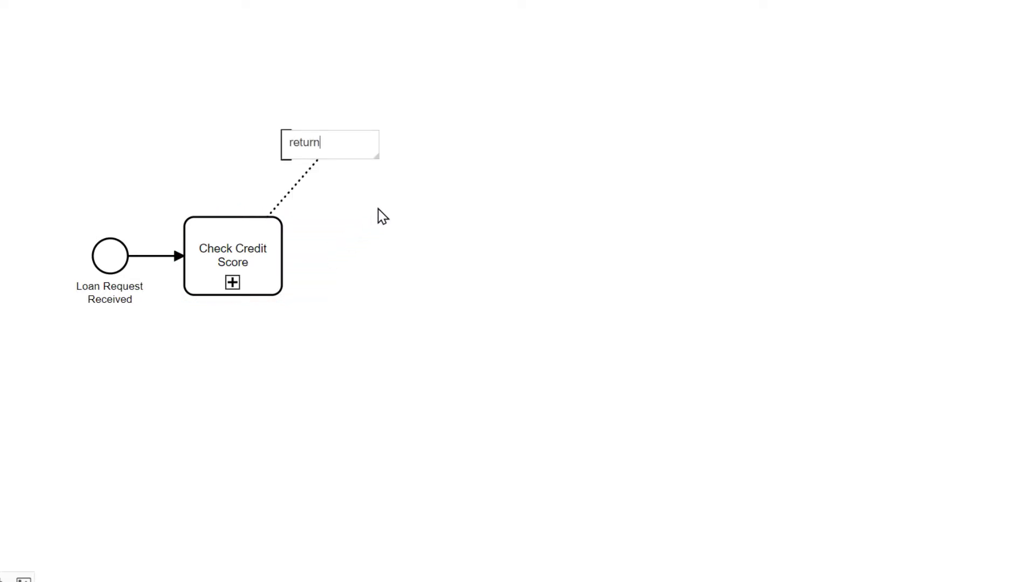
type("returns true or false")
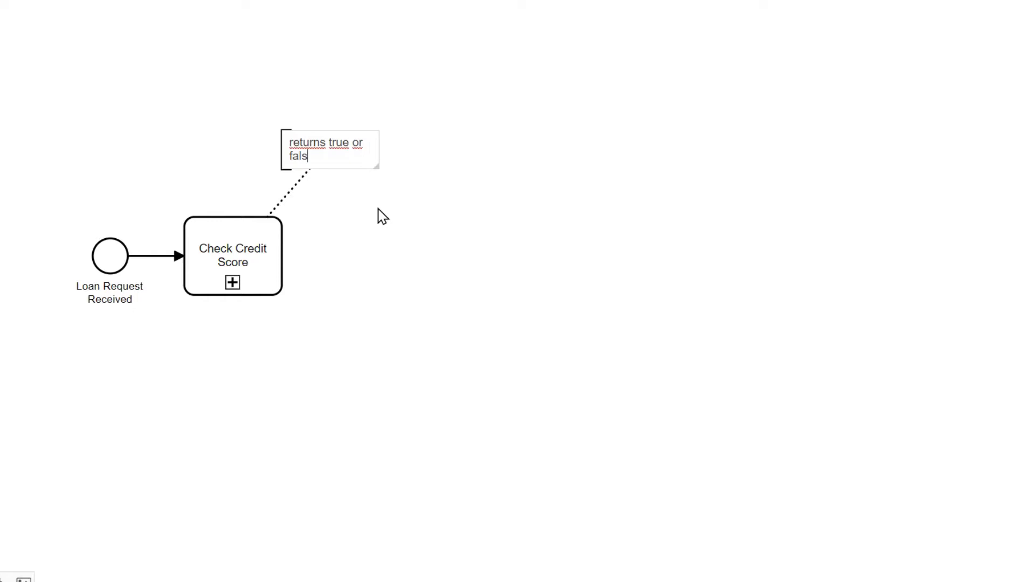
key("Return")
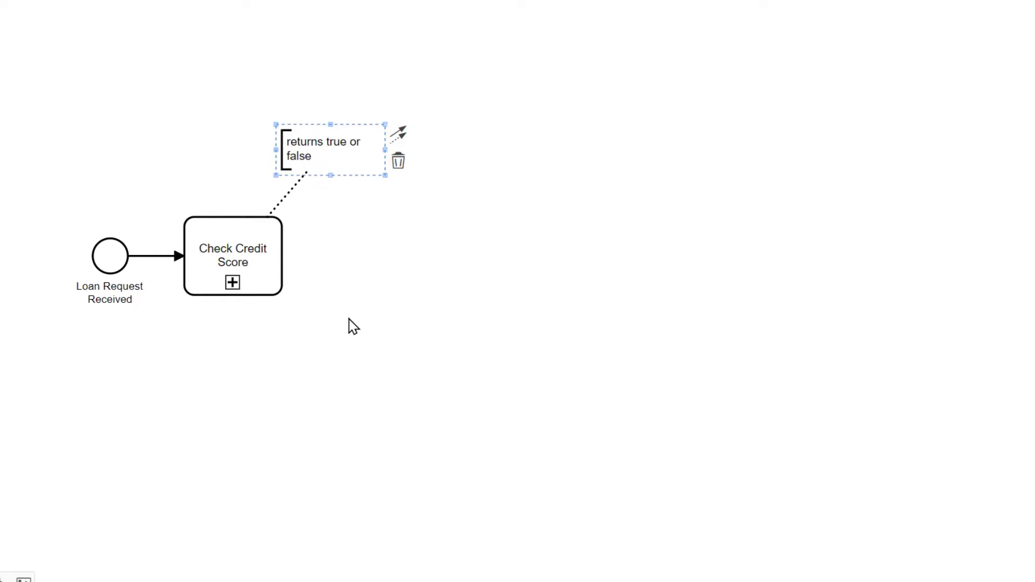
left_click(349, 320)
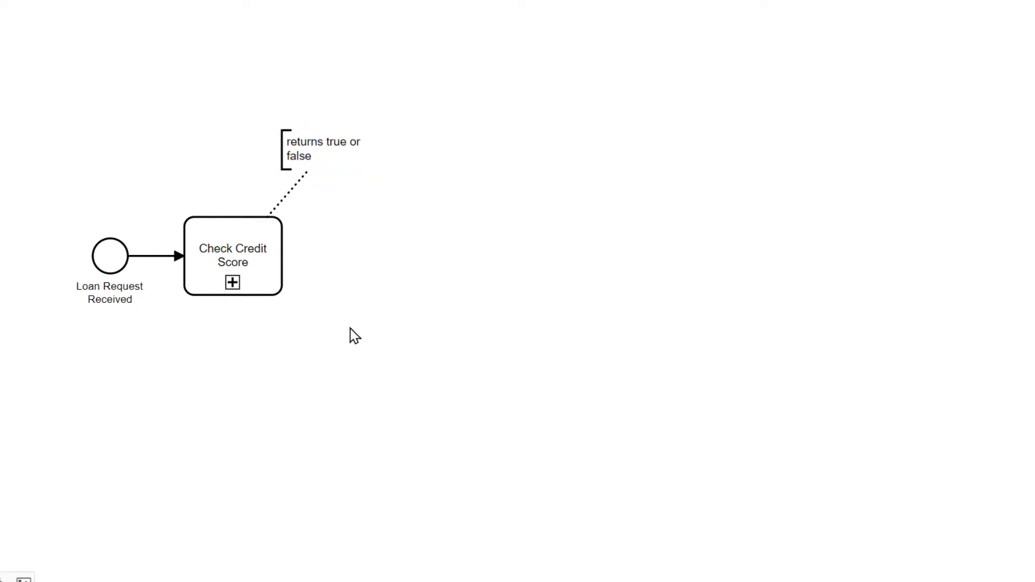
Step: Append an exclusive gateway after Check Credit Score labelled 'Is the Credit Score positive?'
left_click(285, 278)
left_click(326, 225)
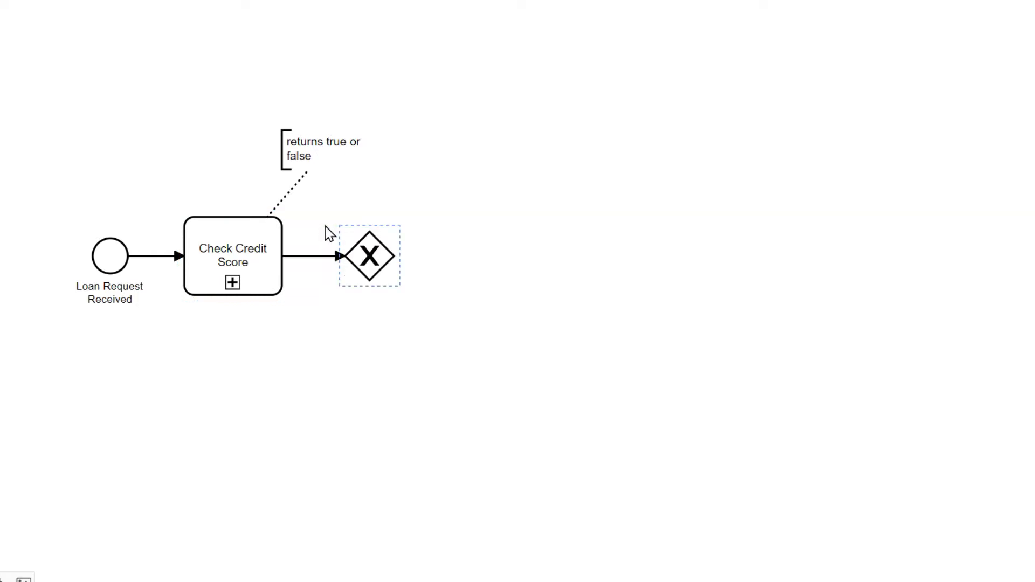
left_click(438, 371)
double_click(382, 266)
type("Is the C")
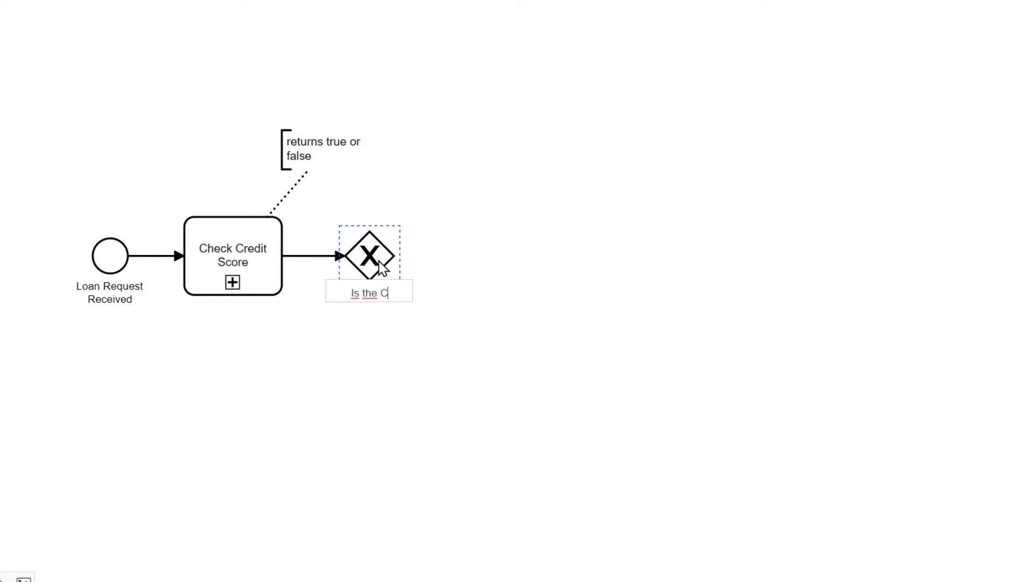
type("redit Score positiv")
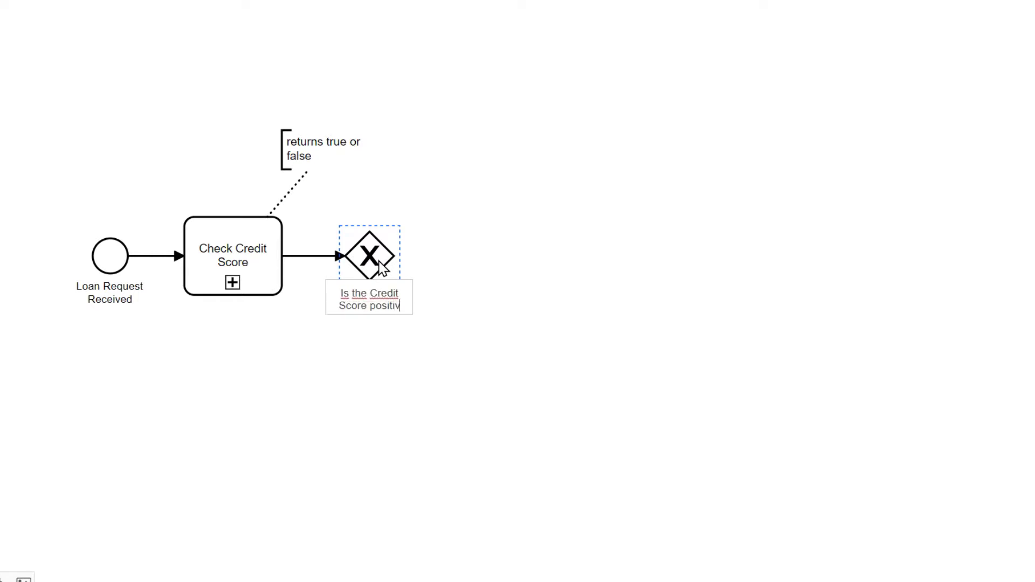
type("e?")
key("Return")
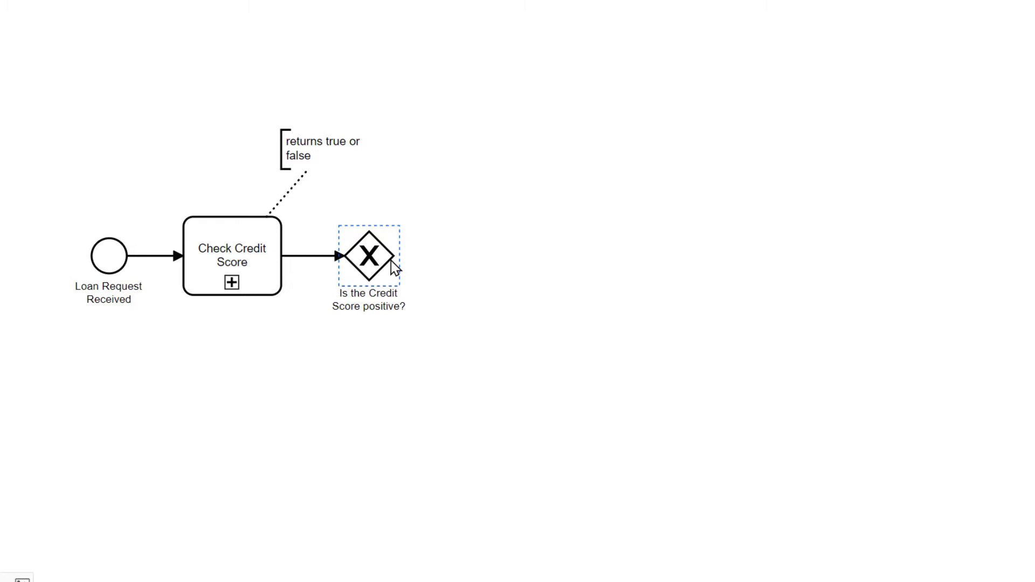
Step: Add an 'Accept the loan' collapsed sub-process on a flow labelled YES
left_click(458, 234)
type("Accep")
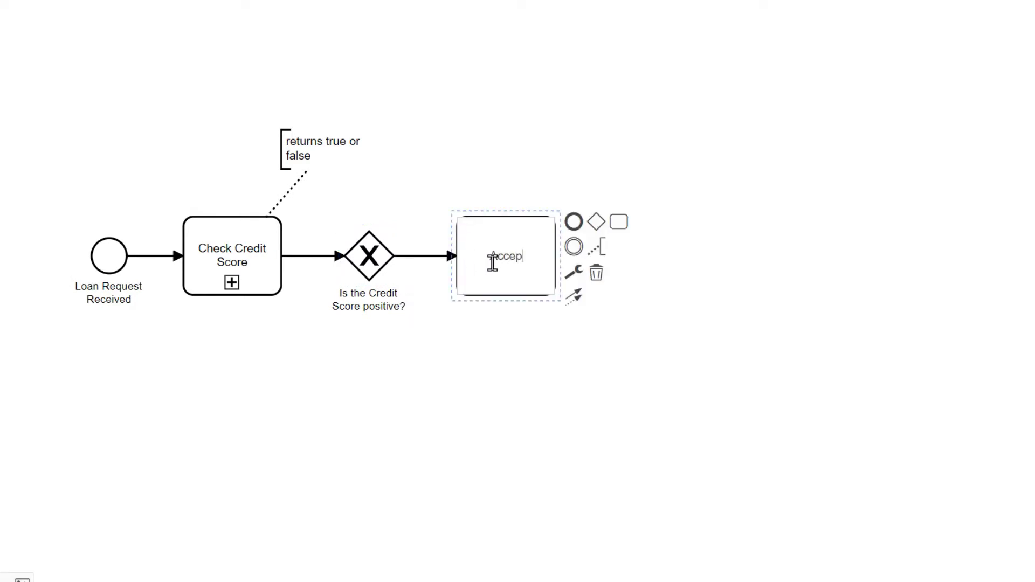
type("t the loan")
key("Return")
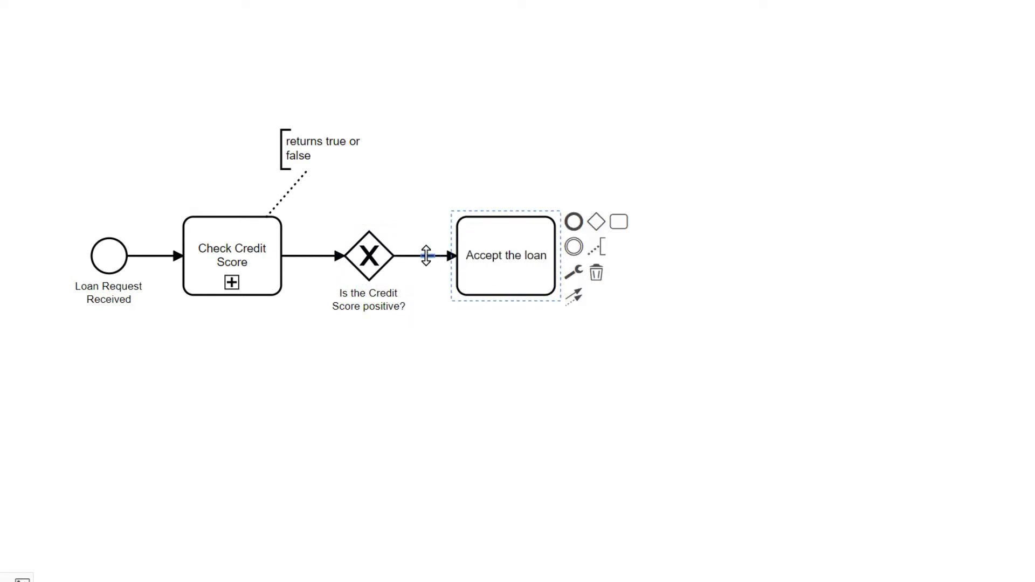
double_click(426, 256)
type("YES")
left_click(492, 280)
left_click(574, 272)
scroll(587, 458, "down", 2)
left_click(585, 476)
Step: Add a 'Reject the loan' task below the gateway on a flow labelled NO
left_click(382, 259)
left_click(457, 233)
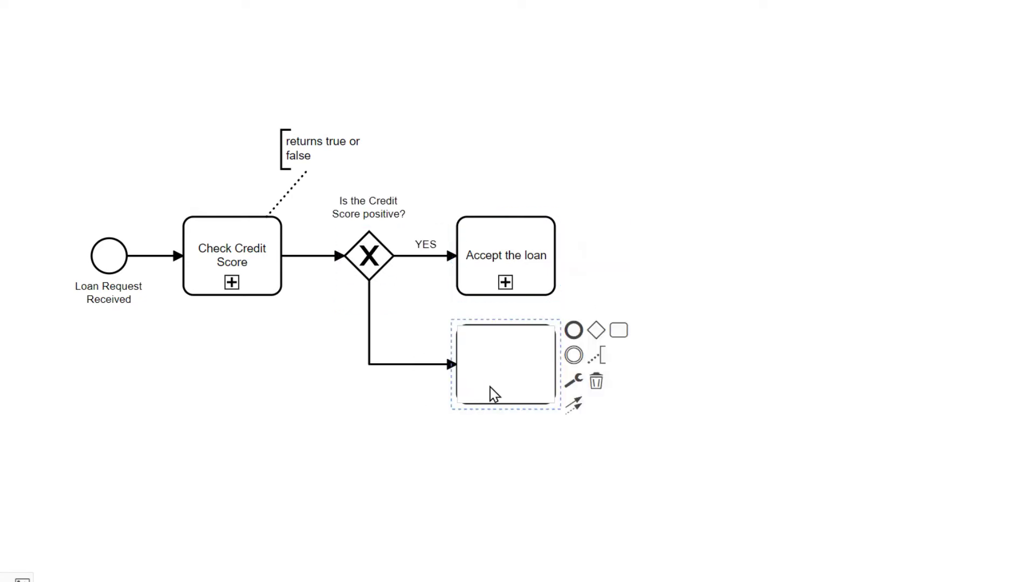
type("Reject the loan")
double_click(368, 326)
type("NO")
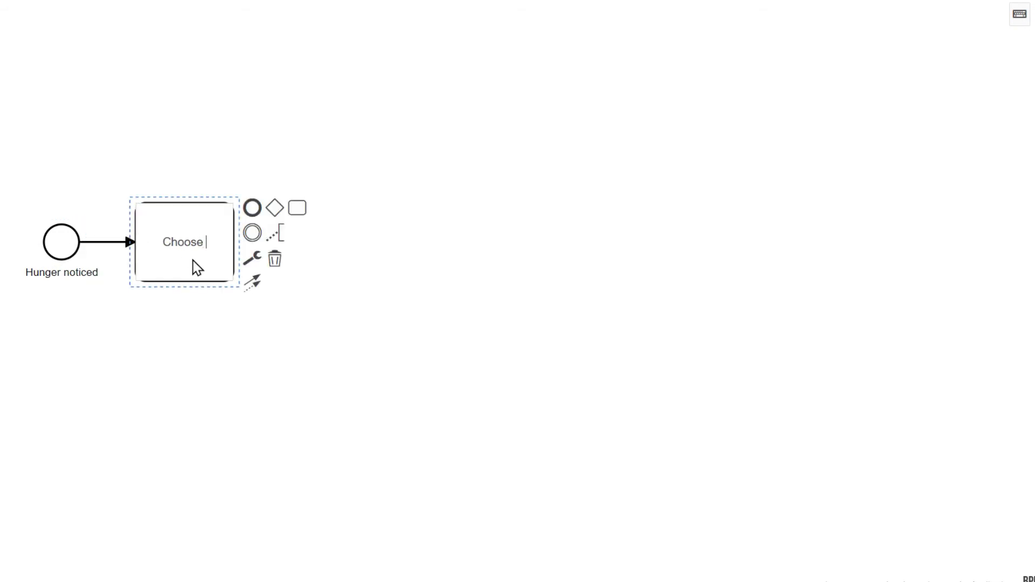
Step: Confirm the 'Choose Food' name and append an inclusive gateway after it
key("Return")
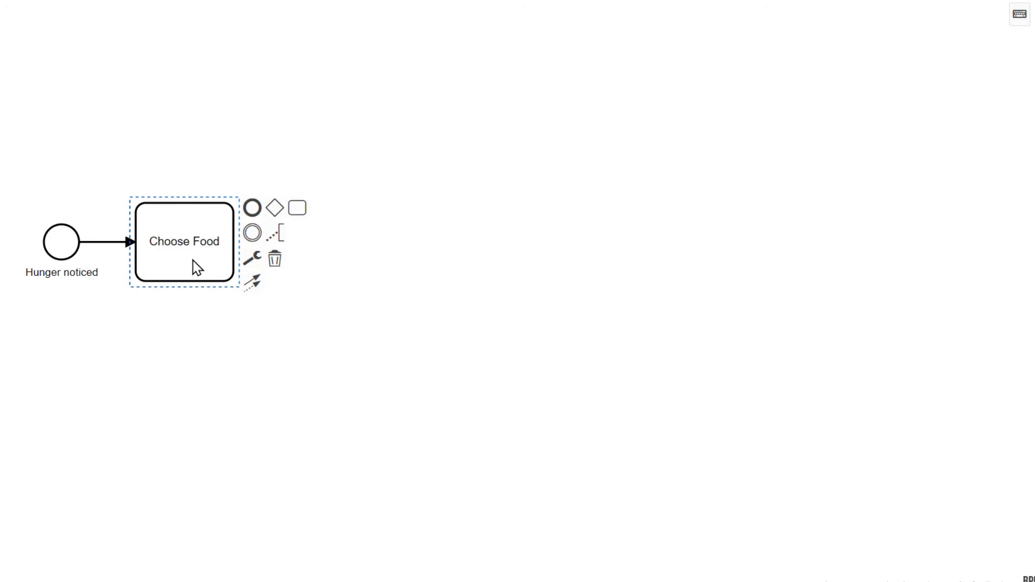
left_click(276, 210)
left_click(364, 272)
left_click(384, 358)
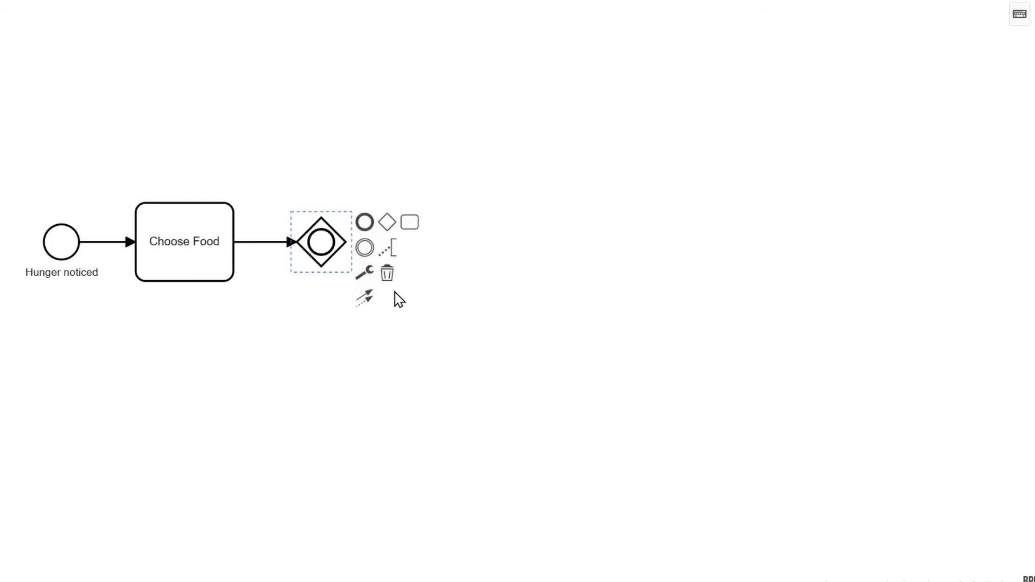
Step: Append the gateway's branch tasks, naming them 'Select Pasta' and 'Select Salad'
left_click(409, 222)
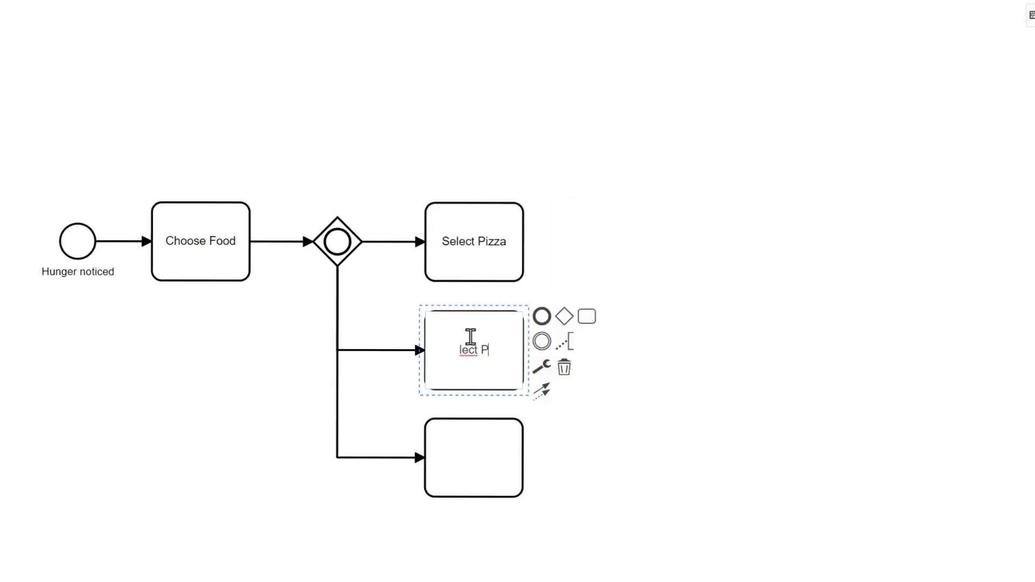
type("asta")
key("Return")
double_click(471, 469)
type("Select Salad")
key("Return")
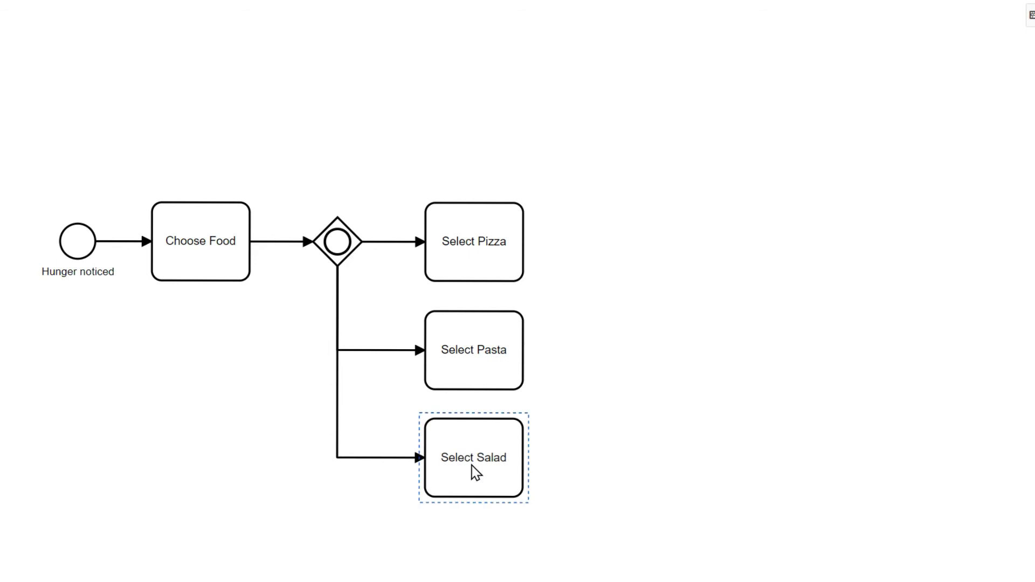